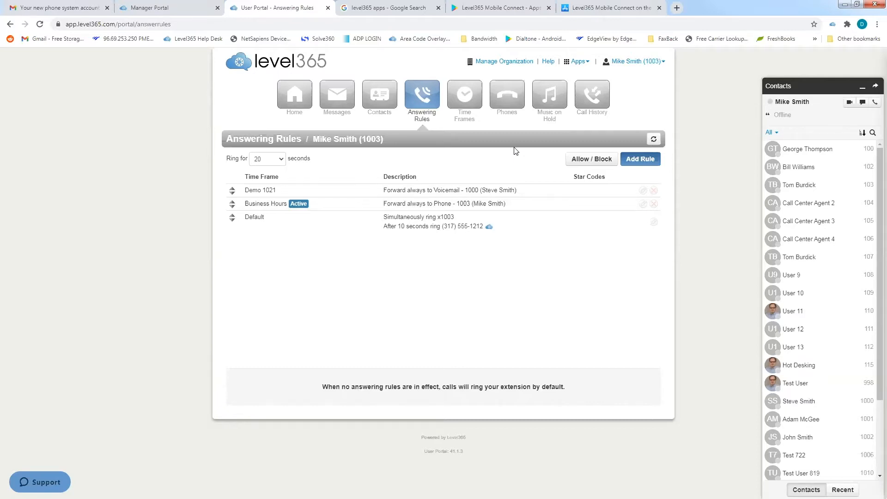
Check the simultaneous-ring number and its ring delay in the Default answering rule, and save the rule.
click(655, 222)
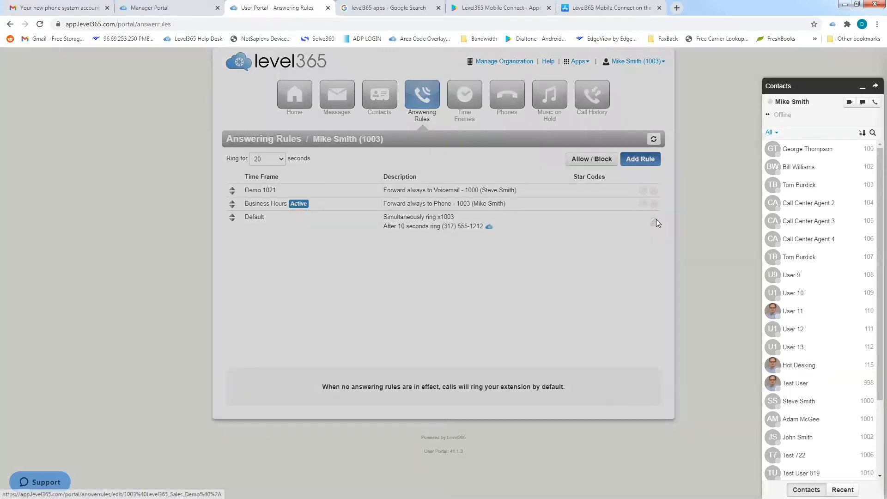
click(497, 352)
click(558, 352)
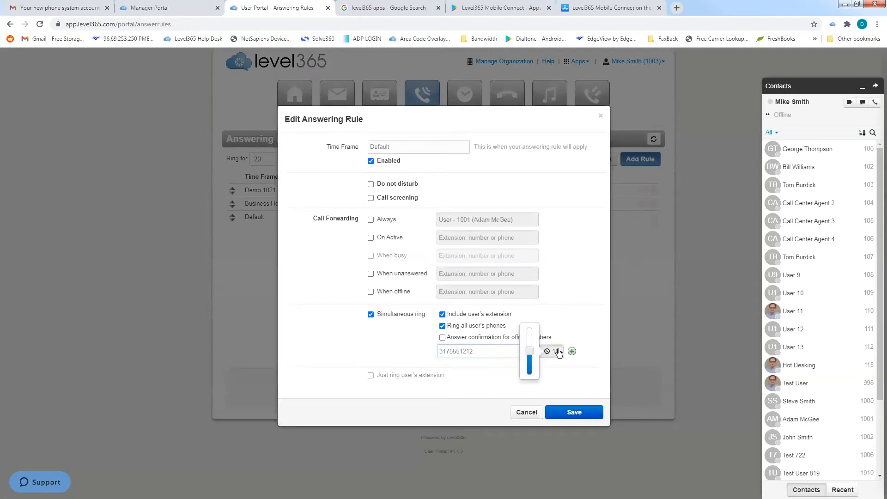
click(597, 288)
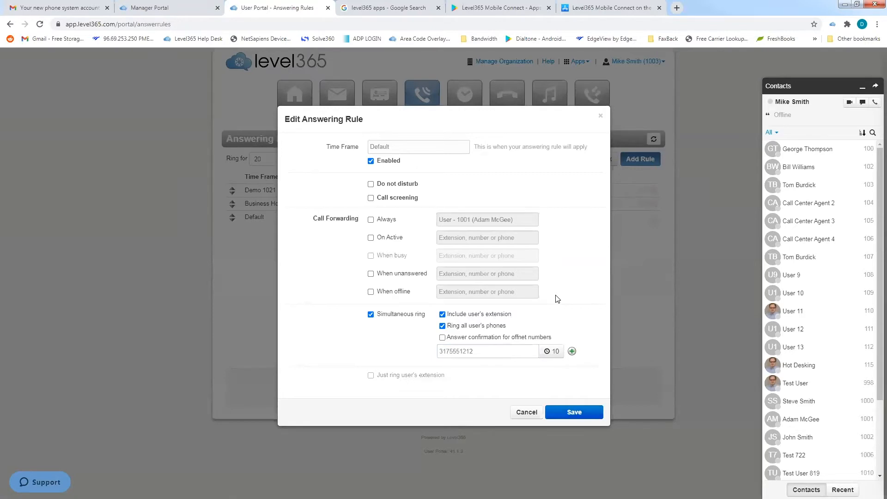
click(579, 413)
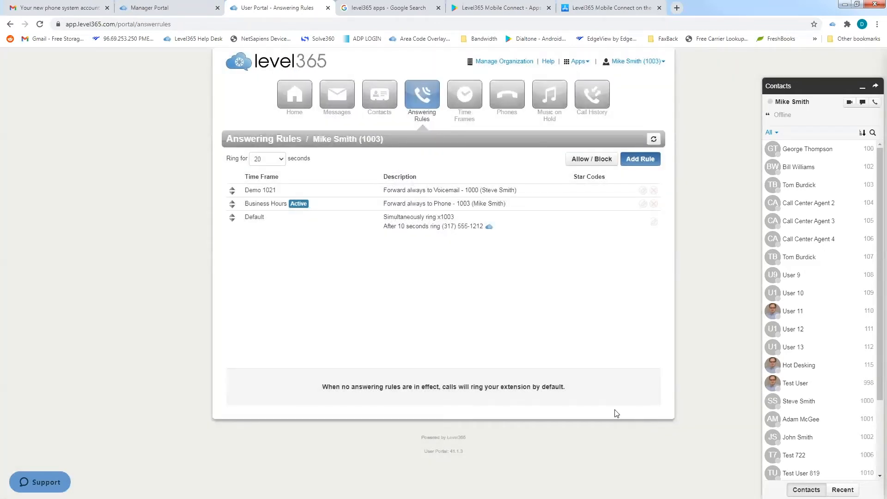
Start a new time frame and name it Meeting.
click(477, 115)
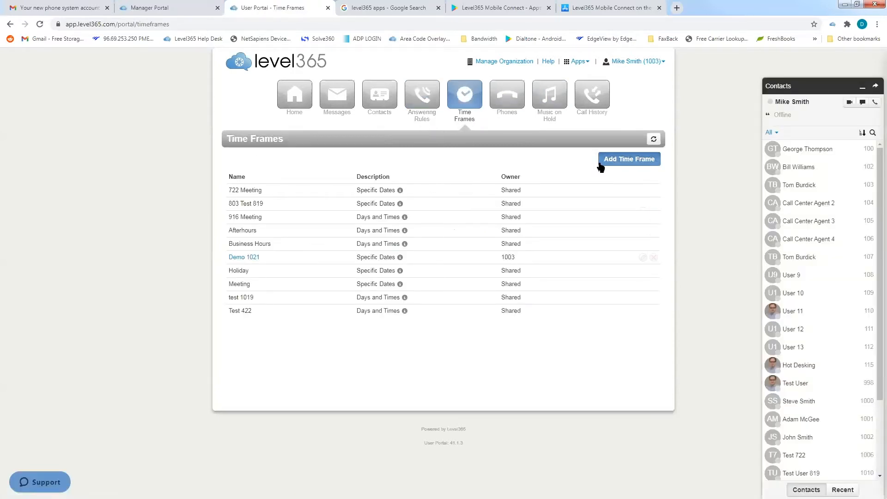
click(601, 161)
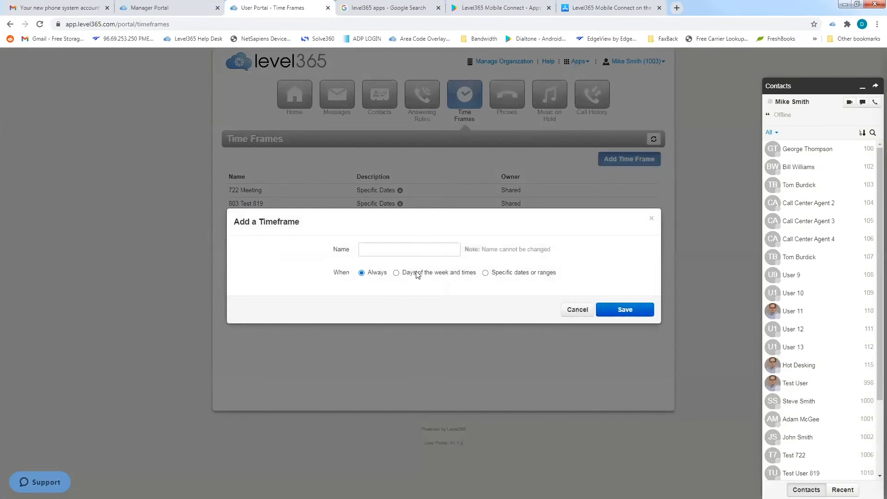
click(415, 247)
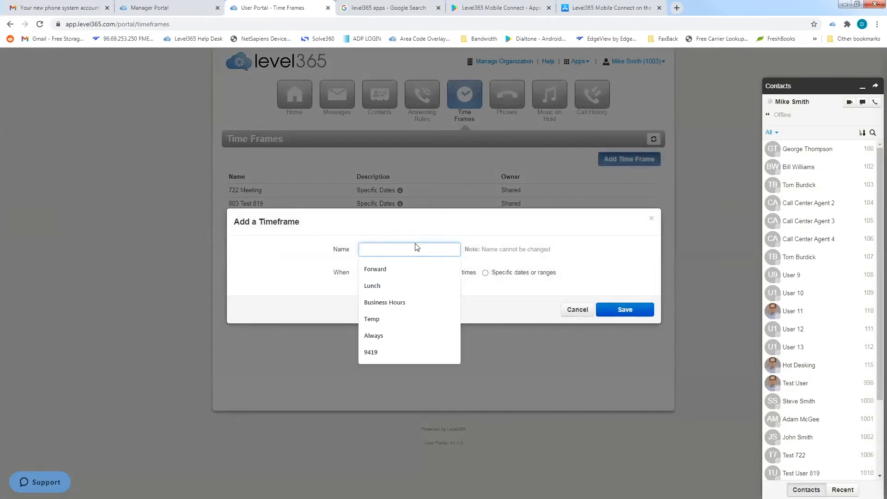
text(Meeting)
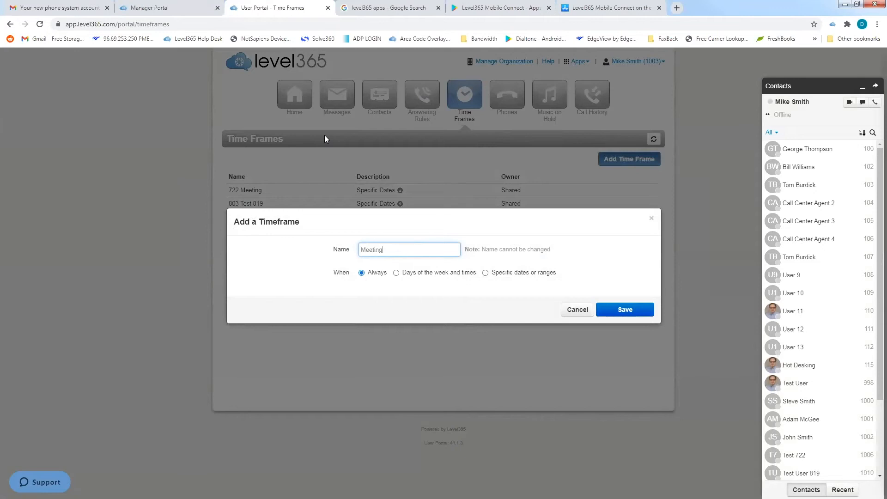
Make the time frame apply to a specific date range, from 11/04/2020 2:00 pm to 11/04/2020 4:00 pm.
click(401, 272)
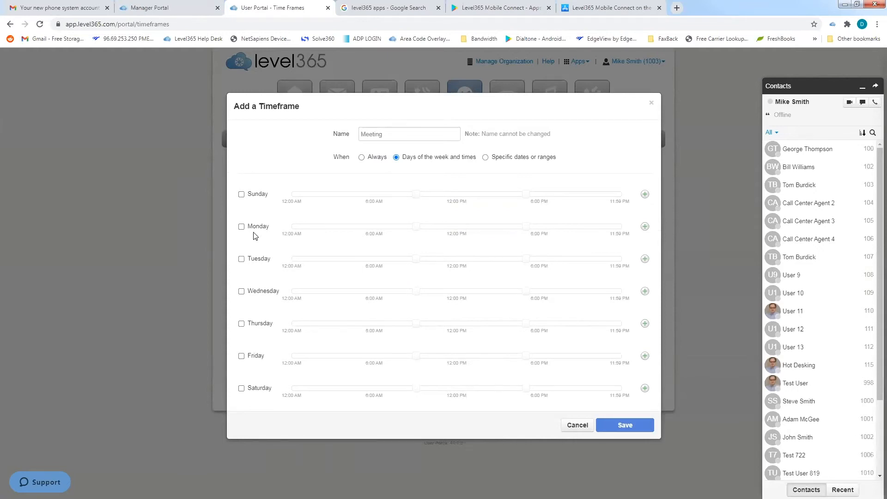
click(485, 157)
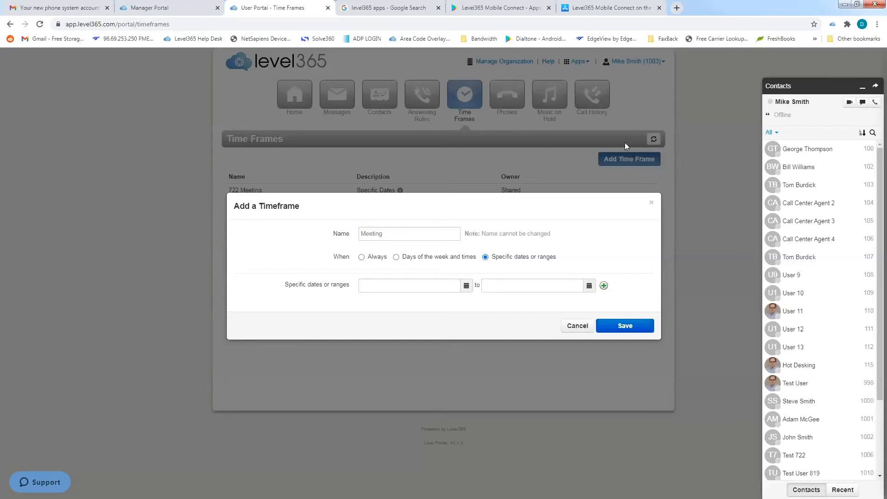
click(466, 285)
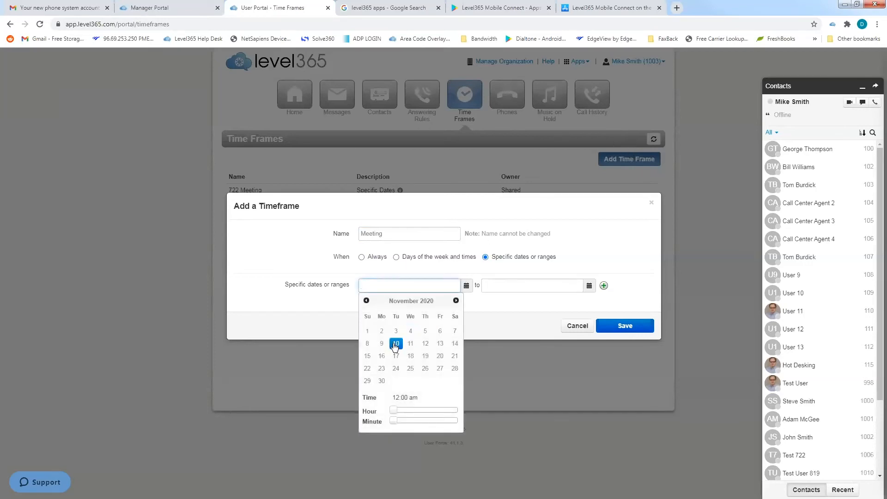
click(410, 331)
drag(394, 409, 436, 414)
click(589, 285)
drag(555, 410, 561, 411)
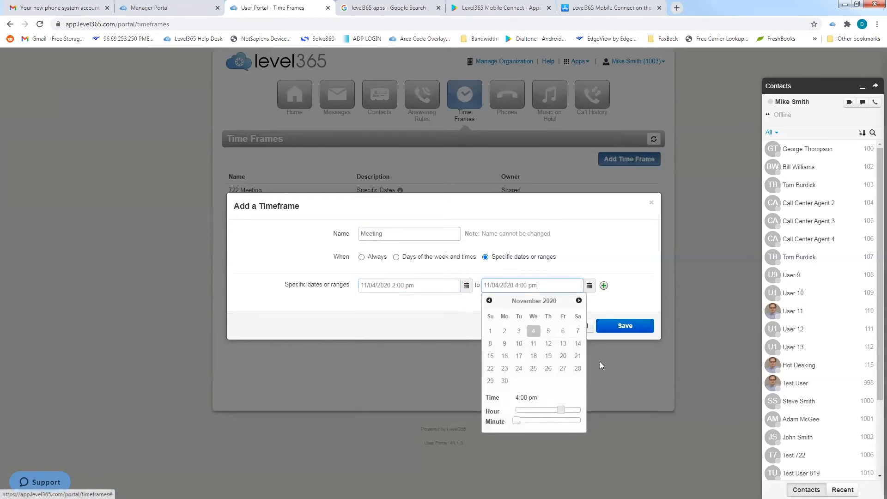
Rename the new time frame as Meeting 114 and save it.
click(657, 334)
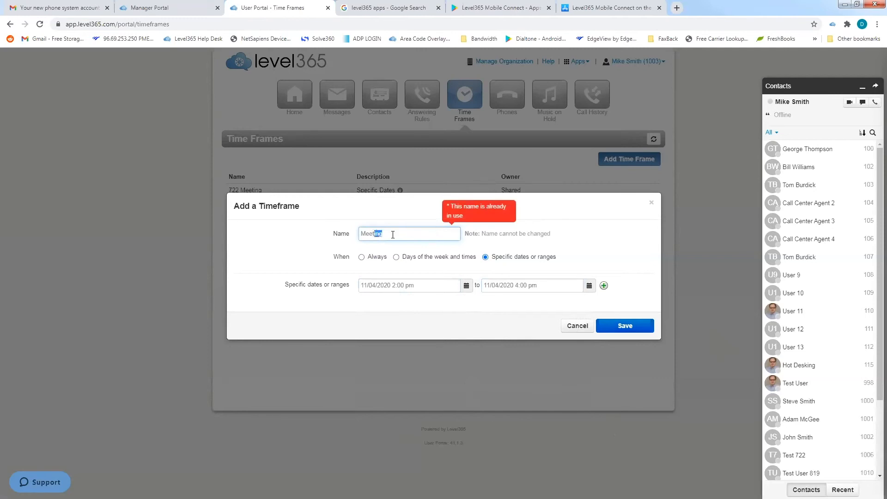
text(114)
click(629, 326)
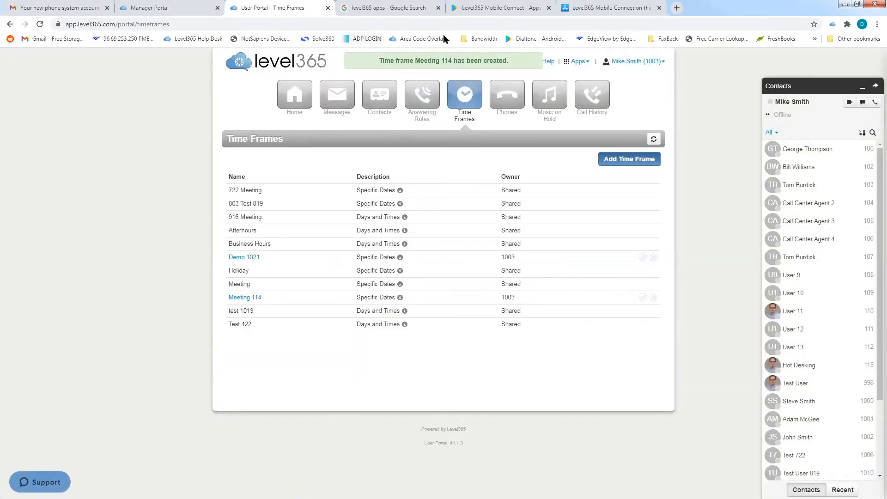
Start a new answering rule that applies during the Meeting 114 time frame.
click(420, 95)
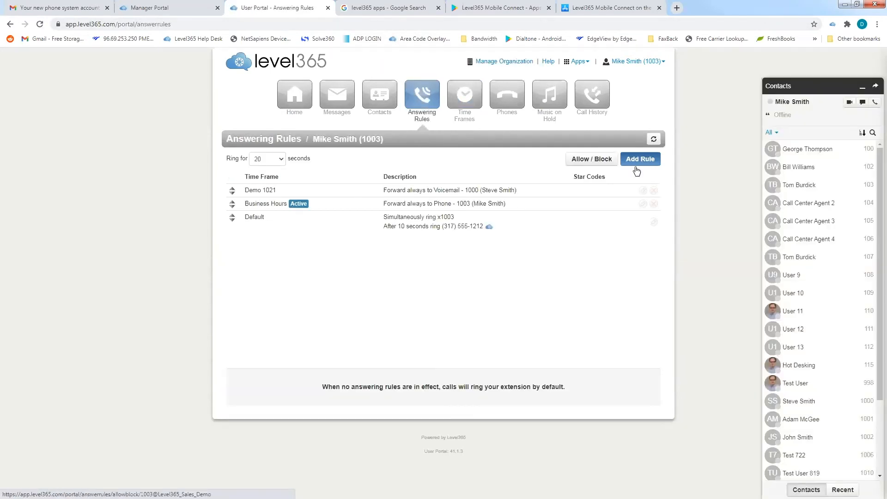
click(633, 160)
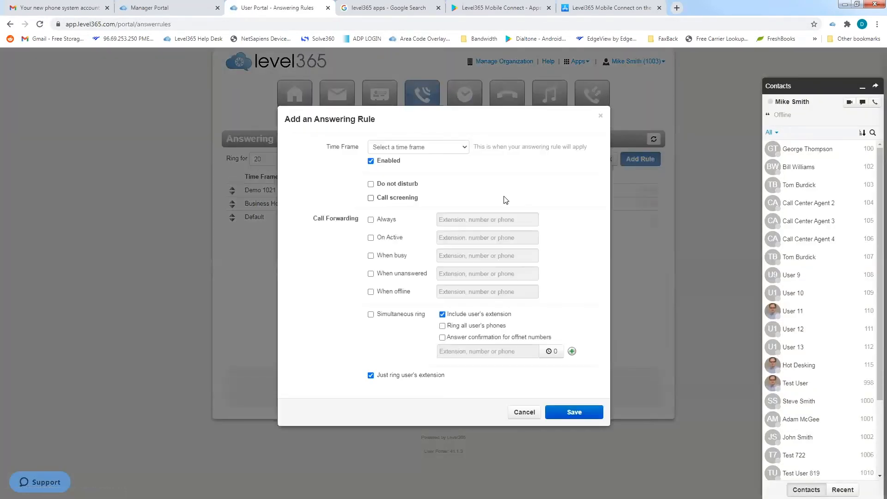
click(457, 148)
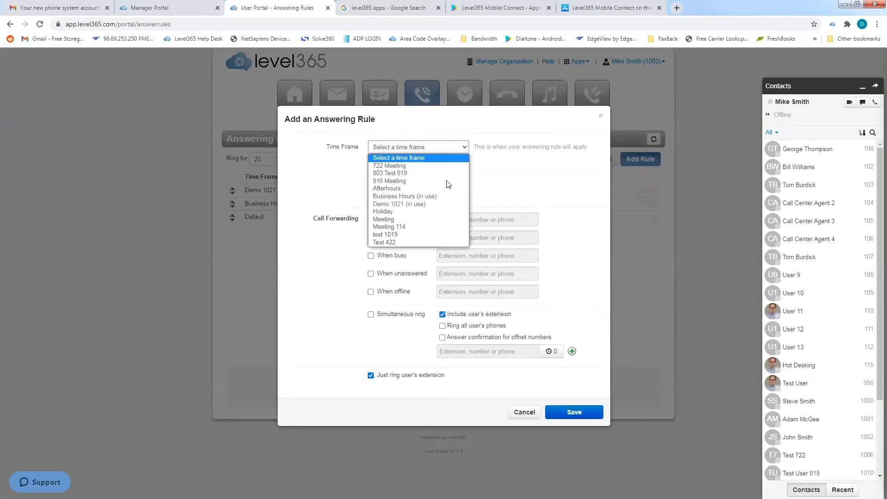
click(434, 227)
Set the rule to always forward calls to the user at extension 1000, and save it.
click(370, 220)
click(450, 221)
text(1000)
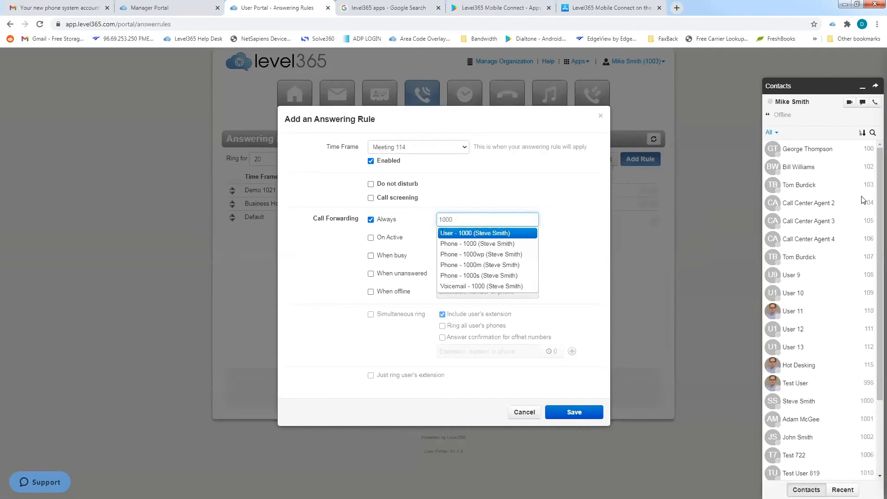
click(531, 233)
click(573, 411)
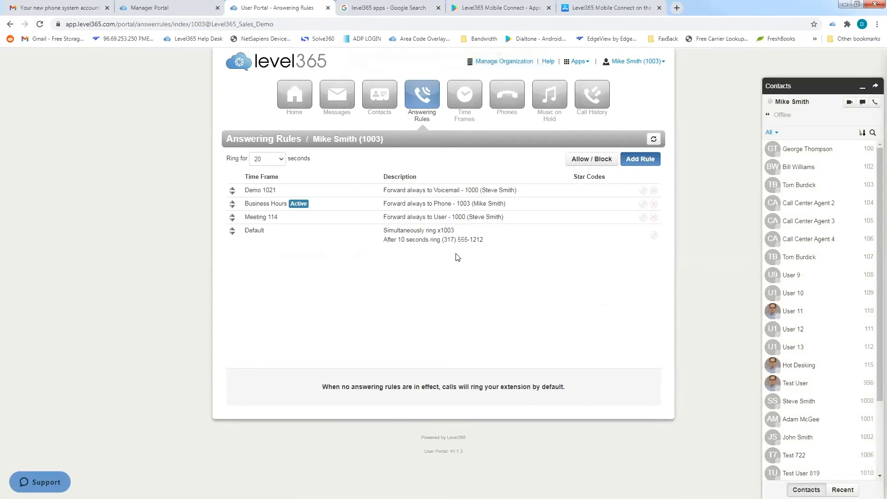
Move the Meeting 114 rule above all the other answering rules and save the new priority order.
drag(428, 218, 431, 187)
click(631, 182)
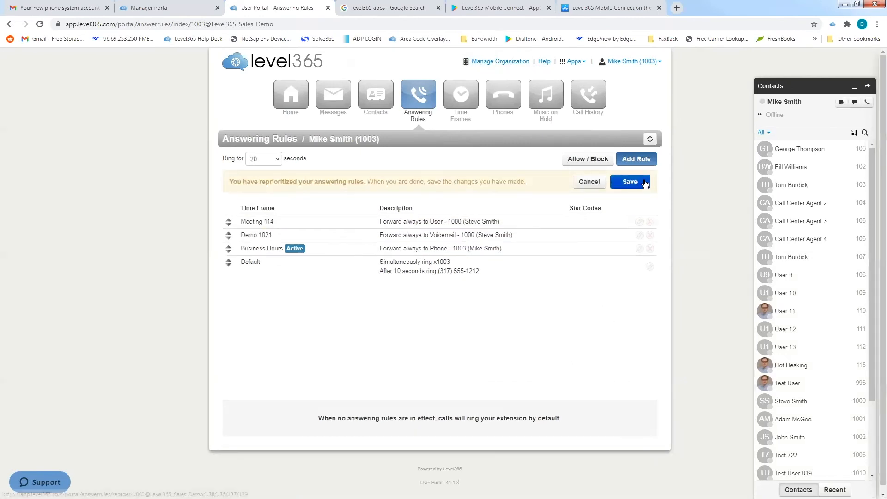